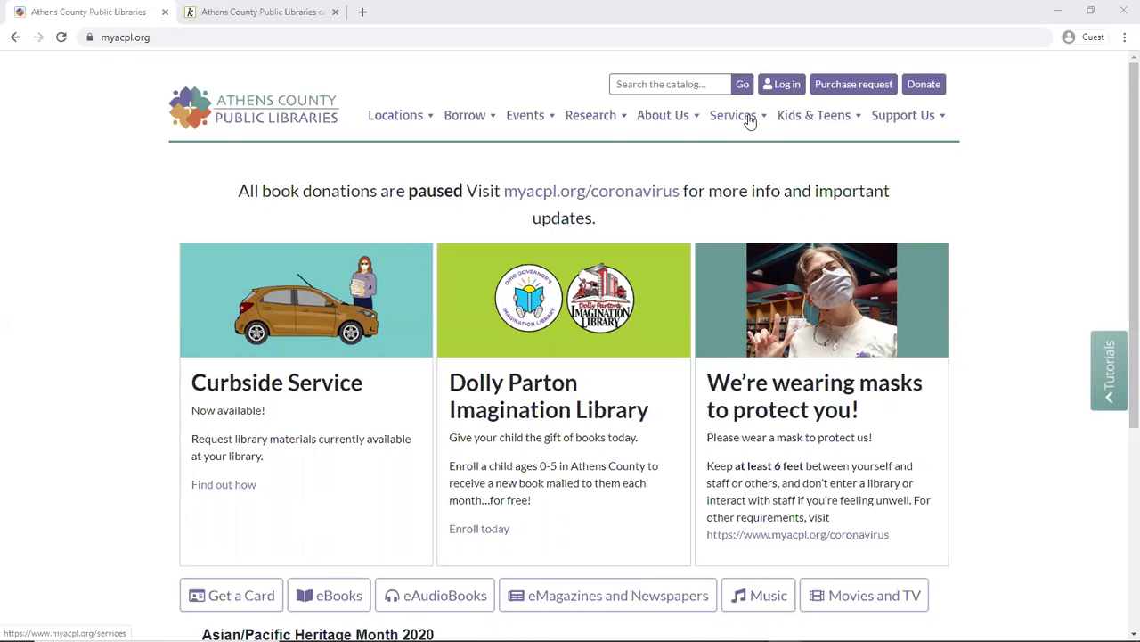
Step: Go to the advanced catalog search and enter 'dogs' in the first Keyword field
{"action": "left_click", "coordinate": [781, 89]}
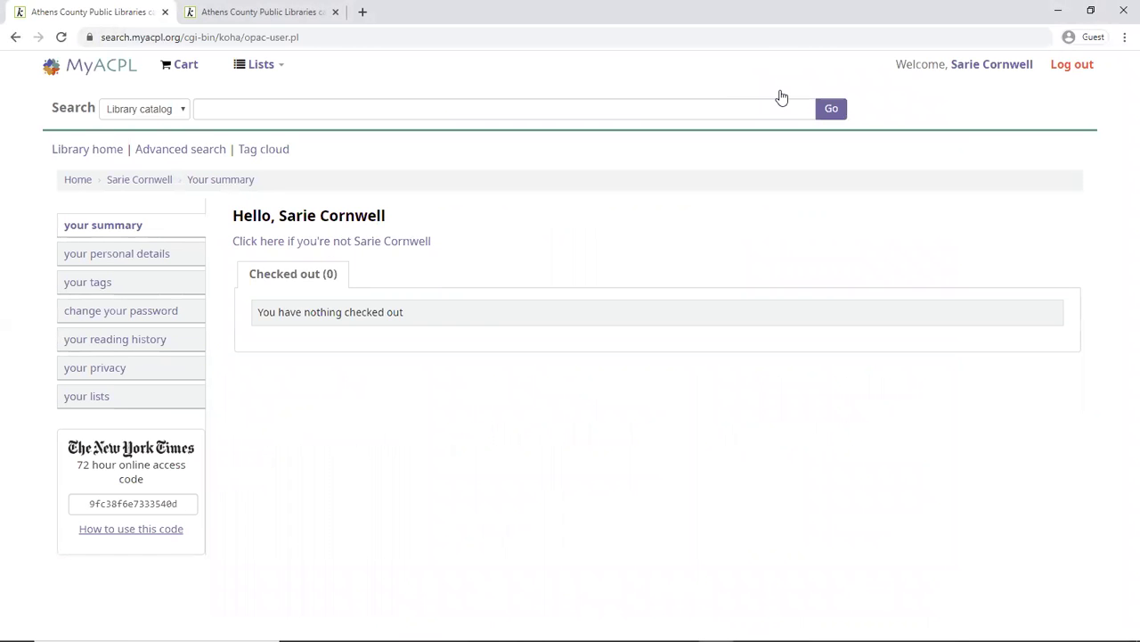
{"action": "left_click", "coordinate": [171, 153]}
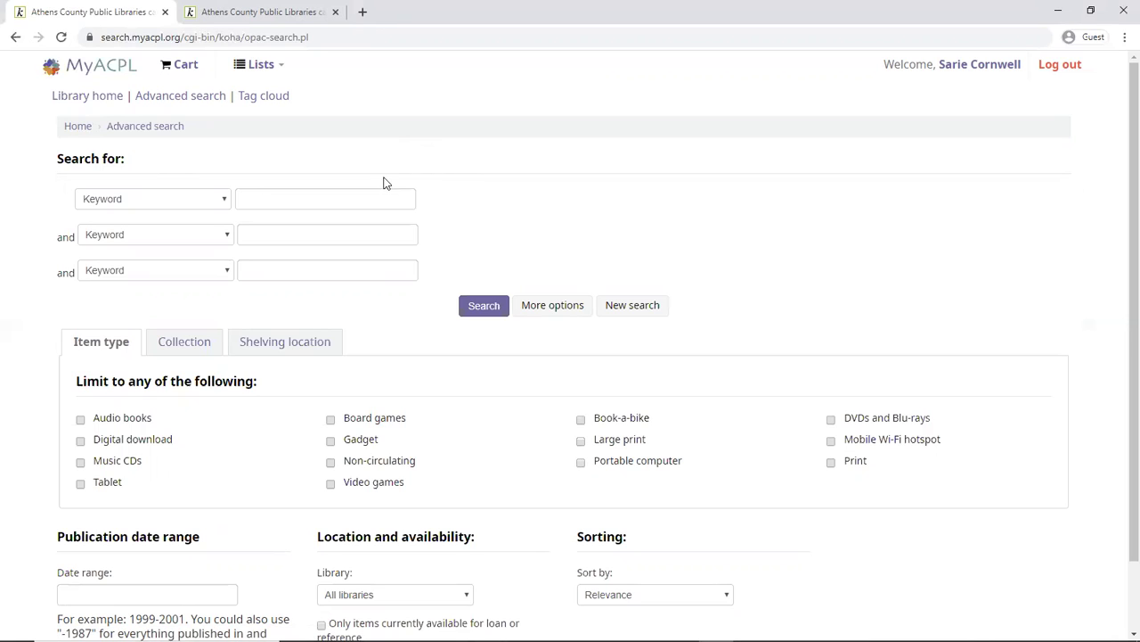
{"action": "left_click", "coordinate": [321, 199]}
{"action": "type", "text": "dog"}
{"action": "type", "text": "s"}
Step: Tick the Print item-type limit and the Non-fiction collection limit
{"action": "left_click", "coordinate": [829, 471]}
{"action": "left_click", "coordinate": [198, 342]}
{"action": "scroll", "coordinate": [383, 364], "scroll_direction": "down", "scroll_amount": 1}
{"action": "scroll", "coordinate": [384, 365], "scroll_direction": "down", "scroll_amount": 1}
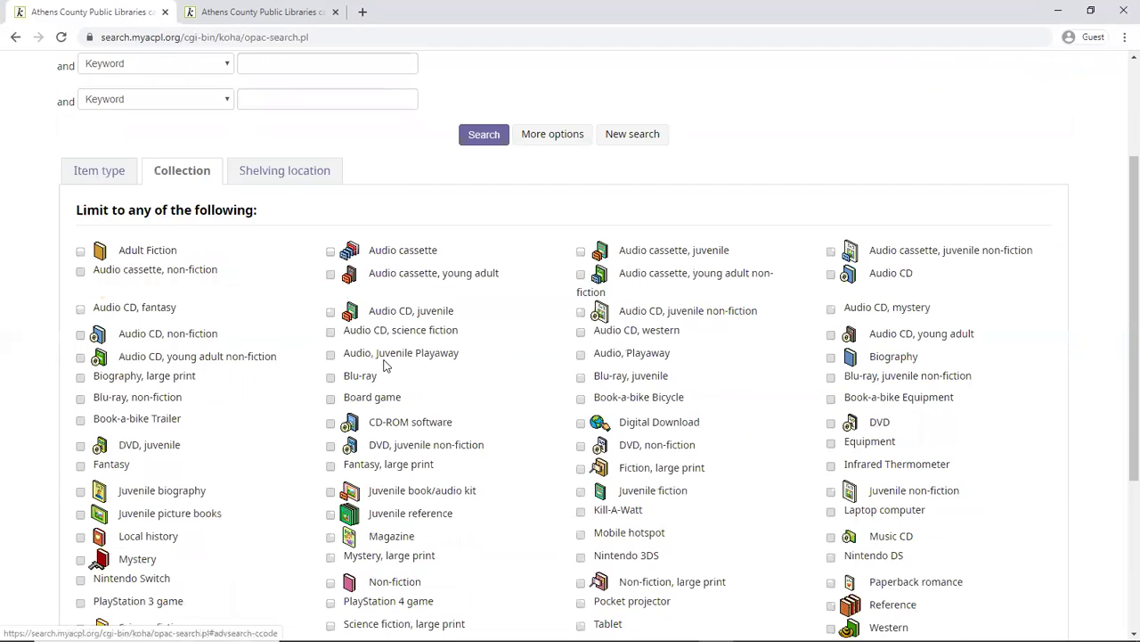
{"action": "scroll", "coordinate": [383, 365], "scroll_direction": "down", "scroll_amount": 1}
{"action": "scroll", "coordinate": [383, 364], "scroll_direction": "down", "scroll_amount": 1}
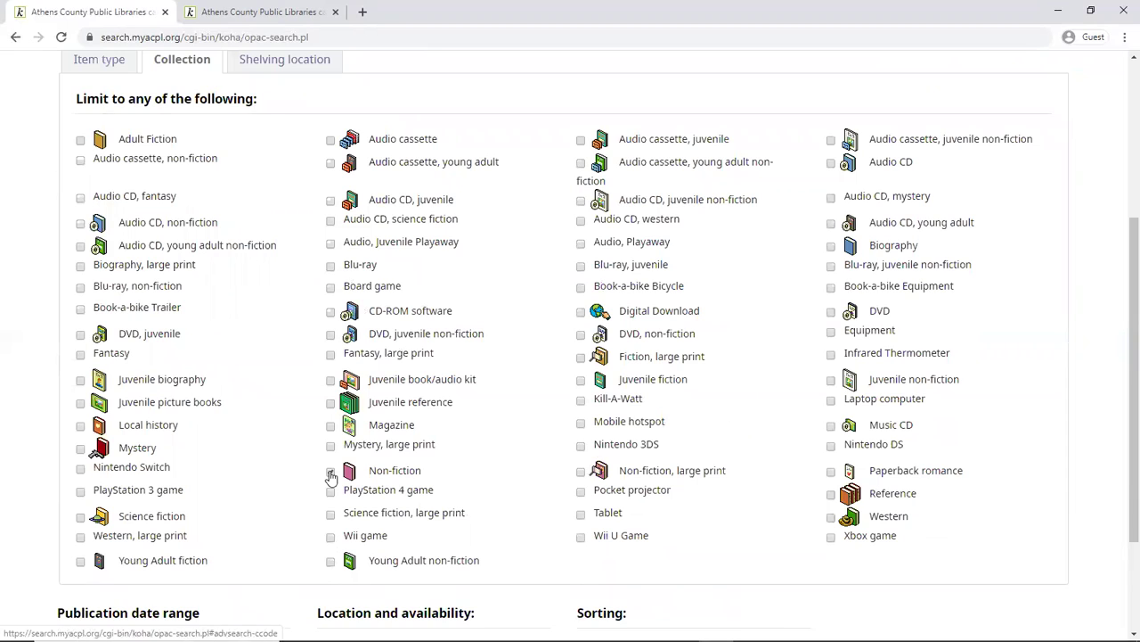
{"action": "left_click", "coordinate": [330, 472]}
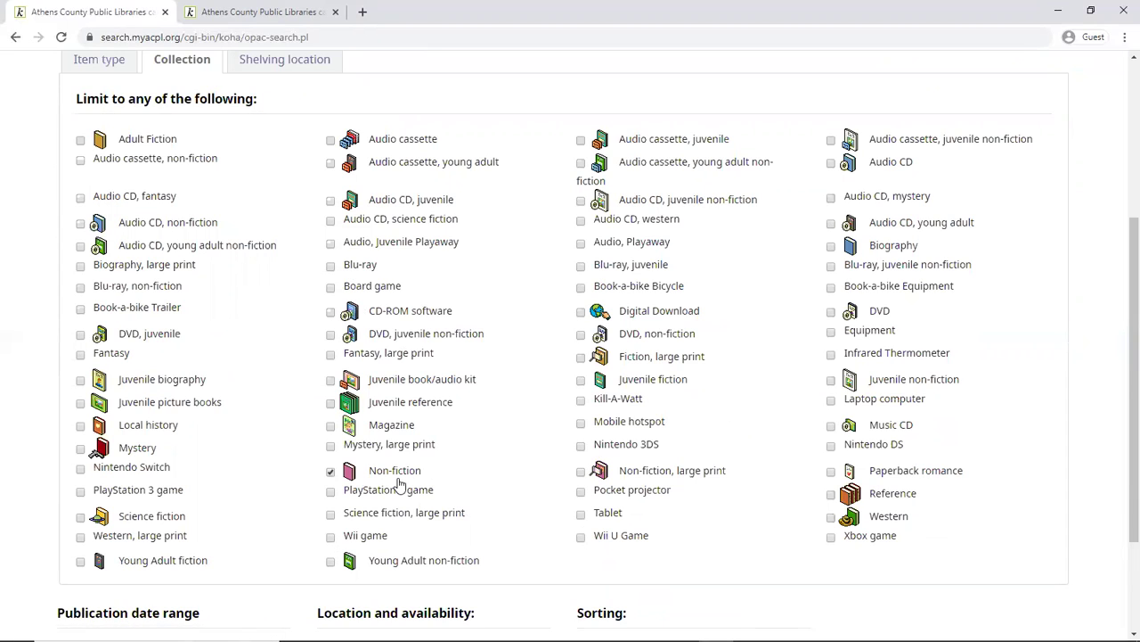
{"action": "scroll", "coordinate": [399, 483], "scroll_direction": "down", "scroll_amount": 3}
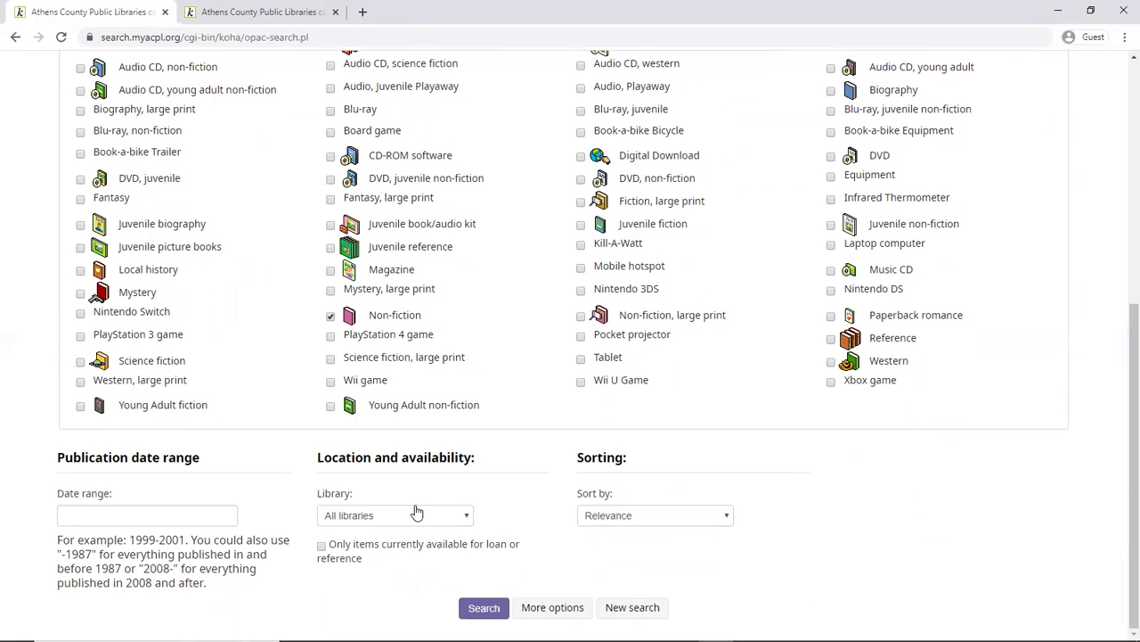
Step: Limit to The Plains branch and currently available items, then run the search
{"action": "left_click", "coordinate": [462, 519]}
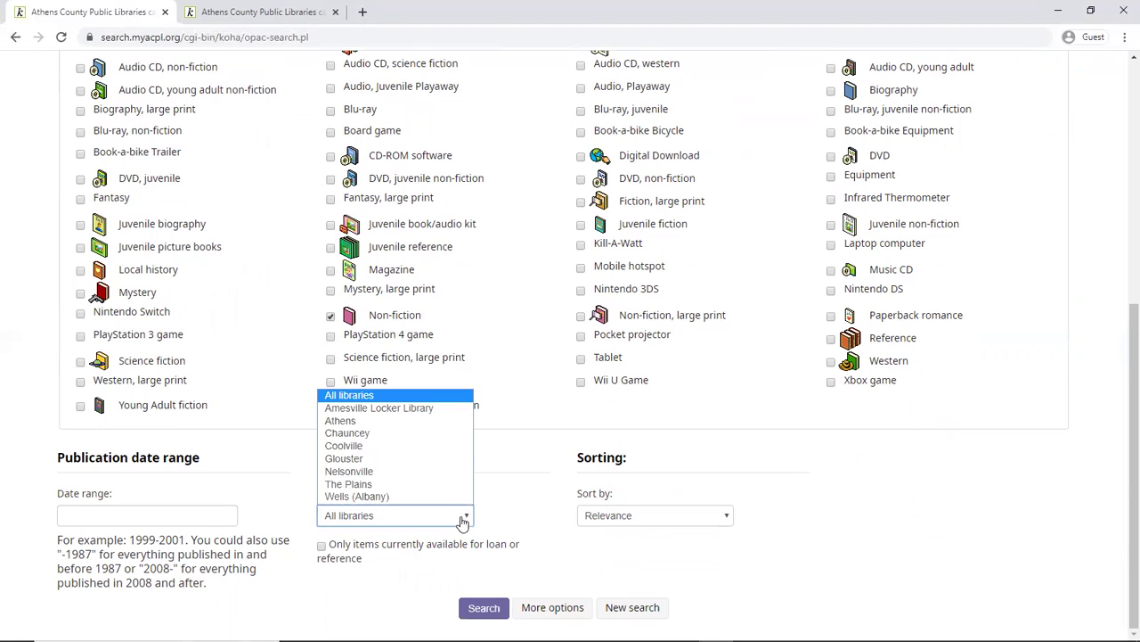
{"action": "left_click", "coordinate": [387, 485]}
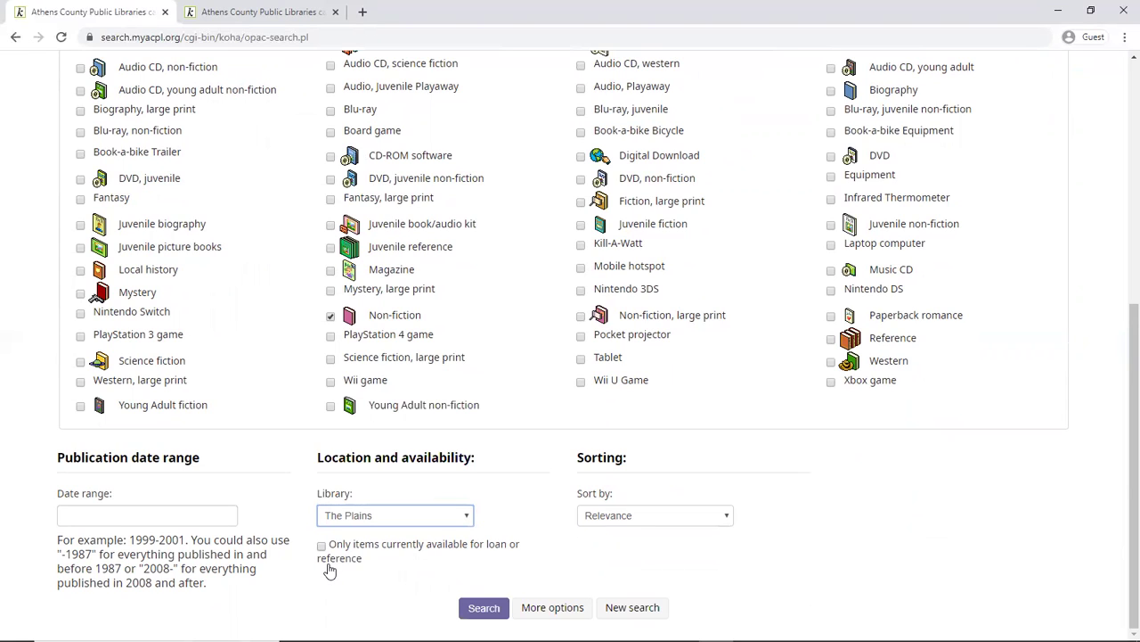
{"action": "left_click", "coordinate": [321, 549]}
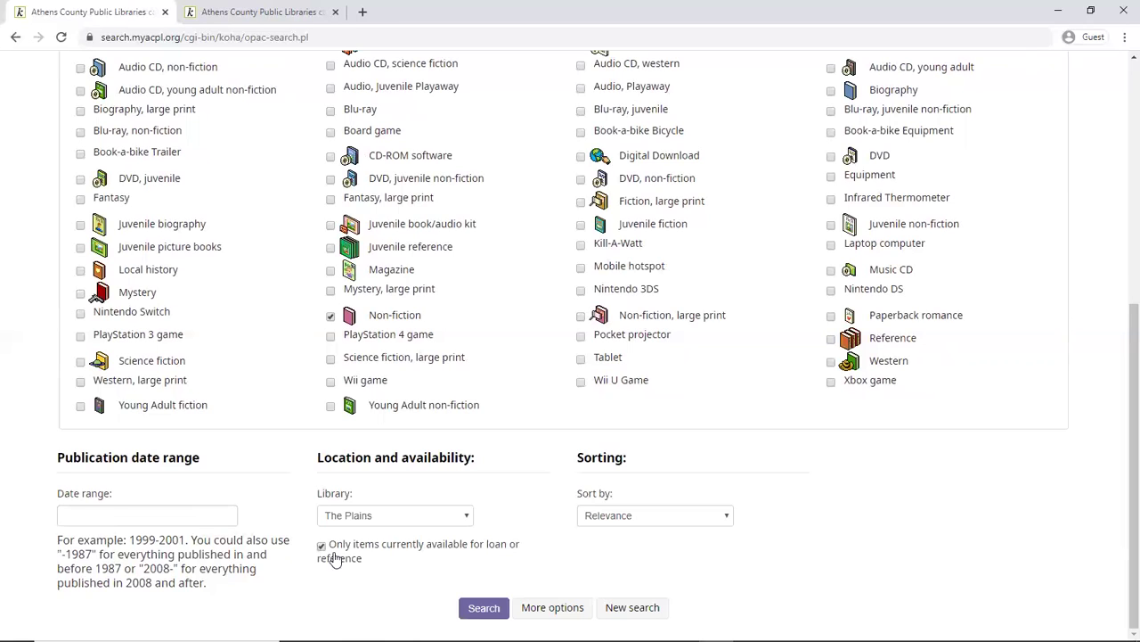
{"action": "left_click", "coordinate": [478, 609]}
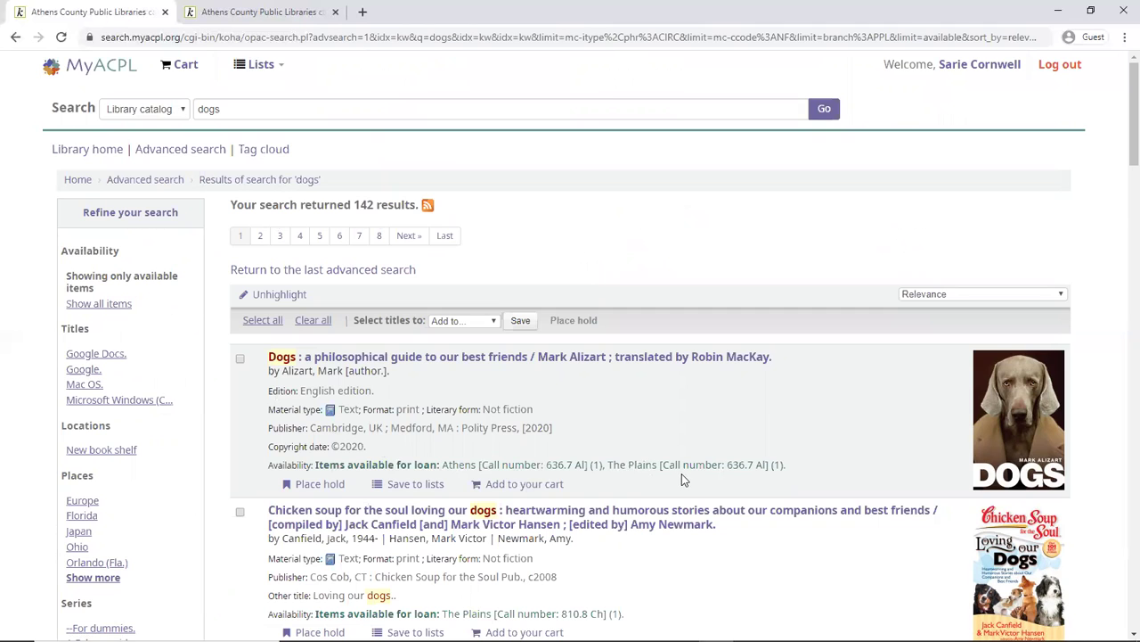
Step: Scroll through the 142 'dogs' results past titles like 'Small dogs' and 'Stylish knits for dogs'
{"action": "scroll", "coordinate": [563, 501], "scroll_direction": "down", "scroll_amount": 3}
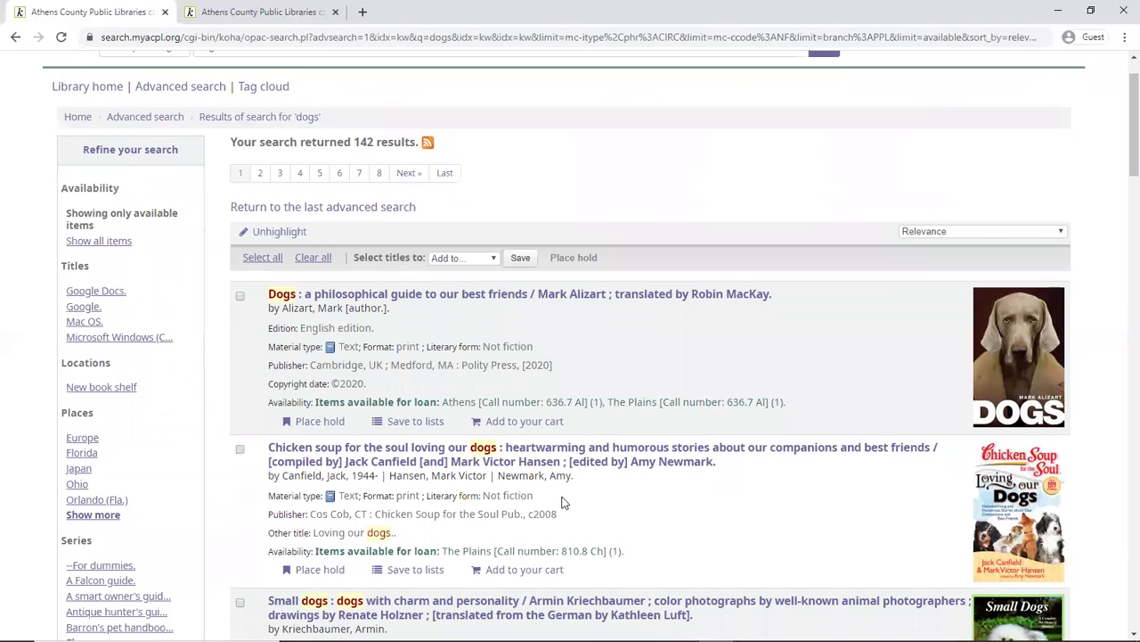
{"action": "scroll", "coordinate": [562, 502], "scroll_direction": "down", "scroll_amount": 2}
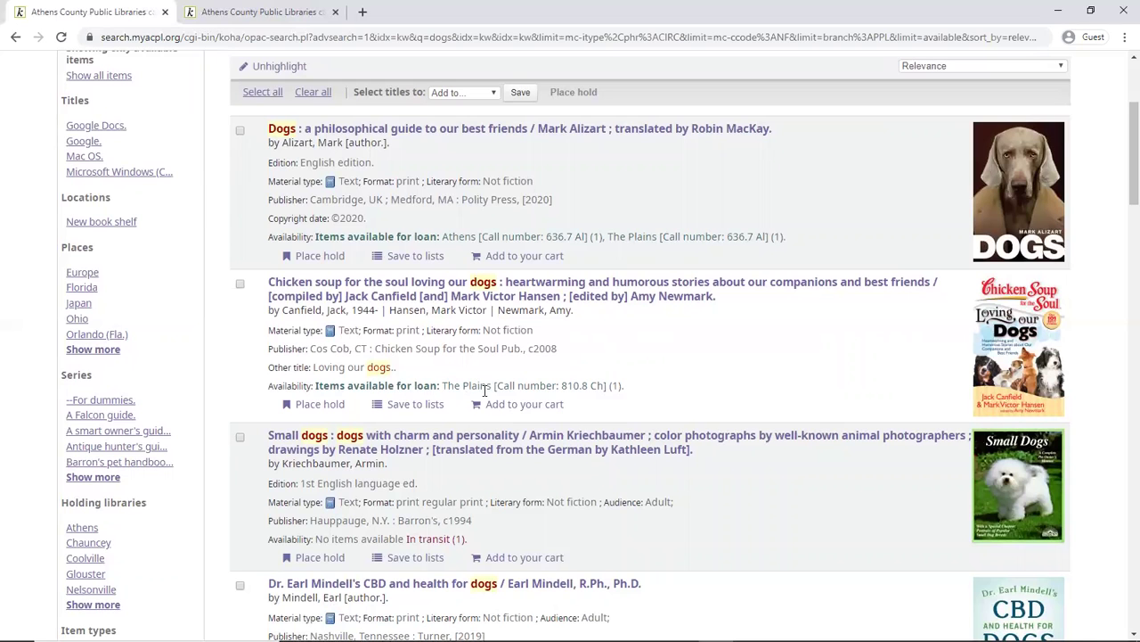
{"action": "scroll", "coordinate": [495, 481], "scroll_direction": "down", "scroll_amount": 2}
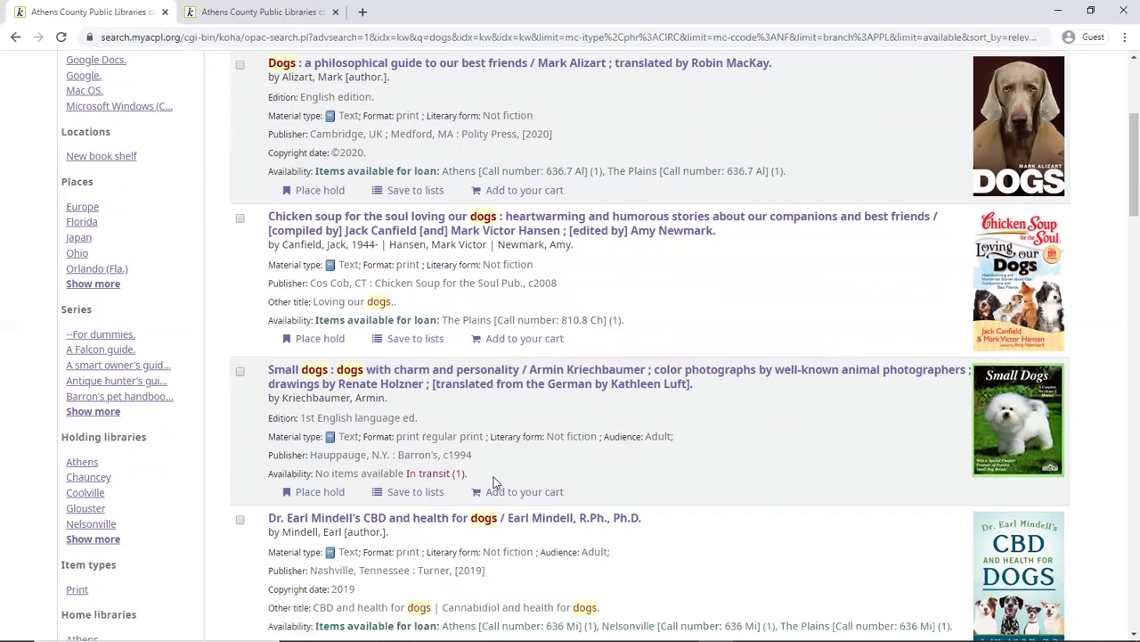
{"action": "scroll", "coordinate": [495, 481], "scroll_direction": "down", "scroll_amount": 2}
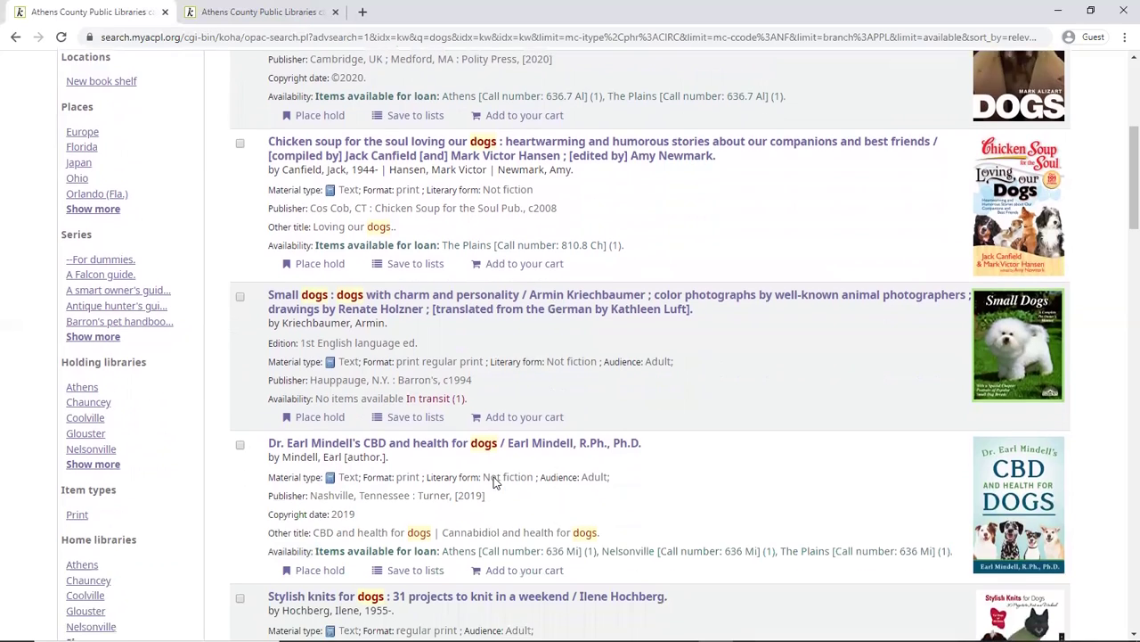
{"action": "scroll", "coordinate": [494, 479], "scroll_direction": "down", "scroll_amount": 1}
{"action": "scroll", "coordinate": [495, 477], "scroll_direction": "down", "scroll_amount": 1}
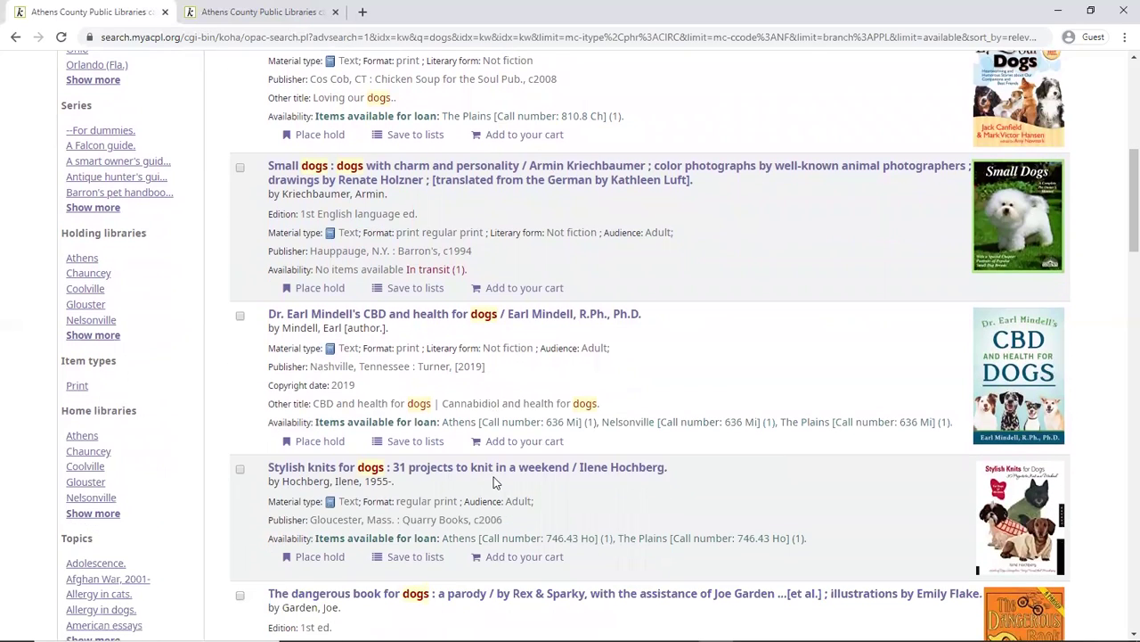
{"action": "scroll", "coordinate": [496, 481], "scroll_direction": "down", "scroll_amount": 1}
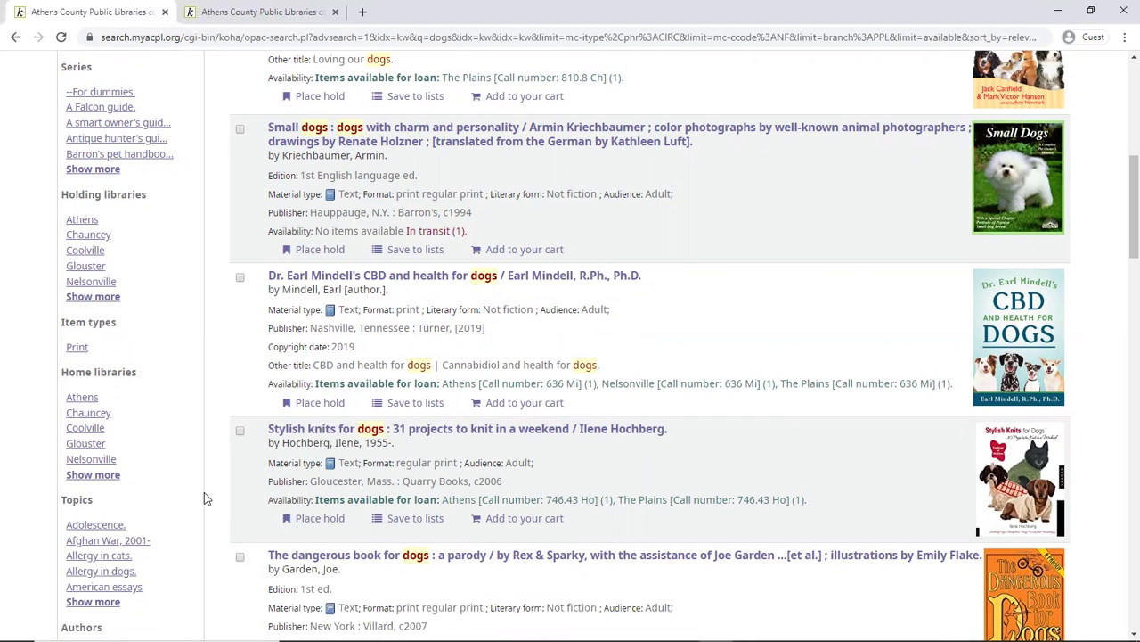
{"action": "scroll", "coordinate": [204, 496], "scroll_direction": "down", "scroll_amount": 1}
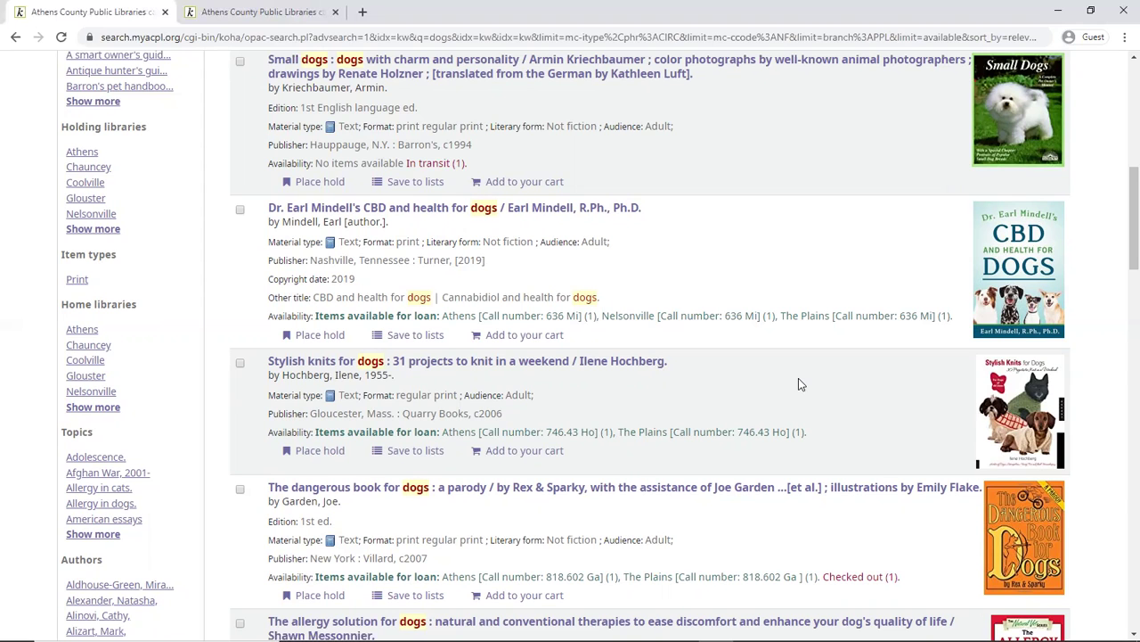
{"action": "scroll", "coordinate": [799, 383], "scroll_direction": "up", "scroll_amount": 2}
{"action": "scroll", "coordinate": [798, 383], "scroll_direction": "up", "scroll_amount": 1}
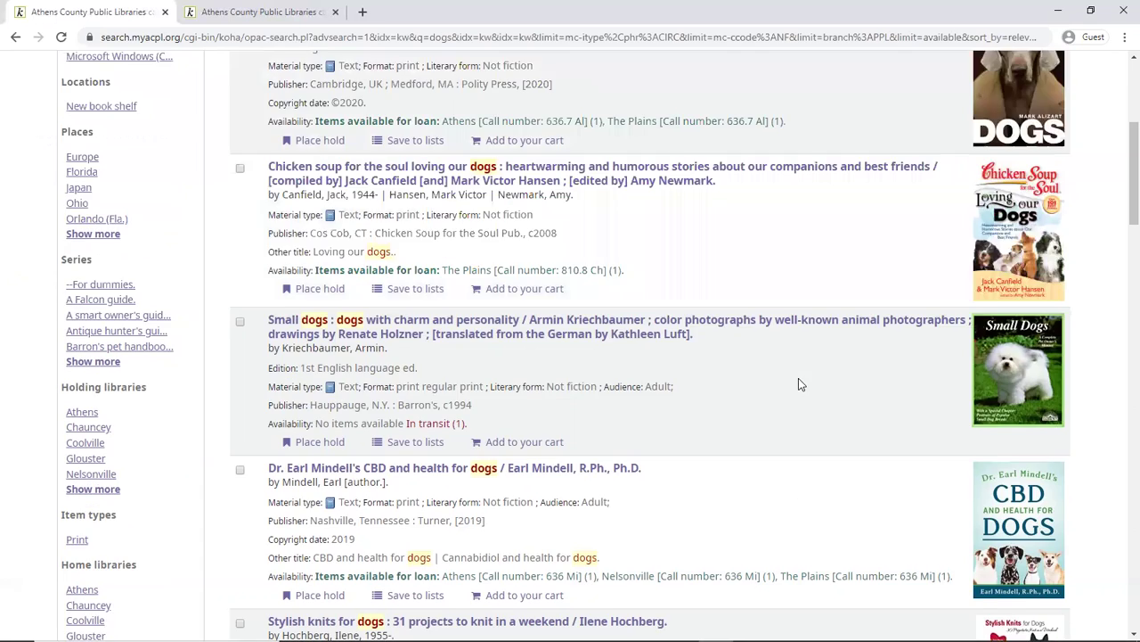
{"action": "scroll", "coordinate": [798, 384], "scroll_direction": "up", "scroll_amount": 2}
{"action": "scroll", "coordinate": [798, 377], "scroll_direction": "up", "scroll_amount": 2}
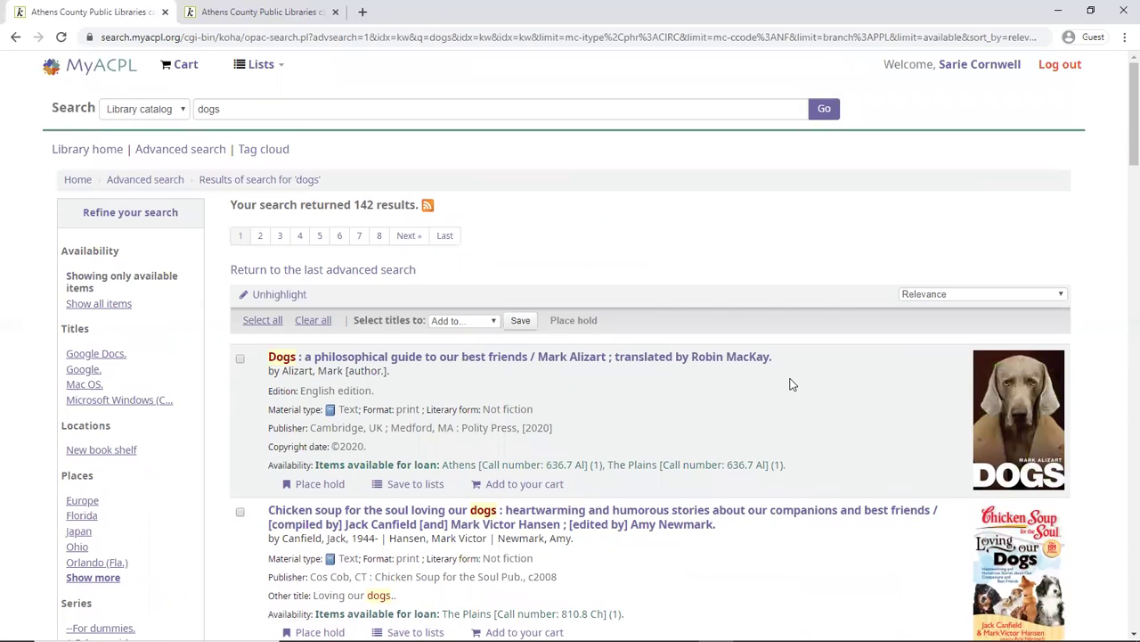